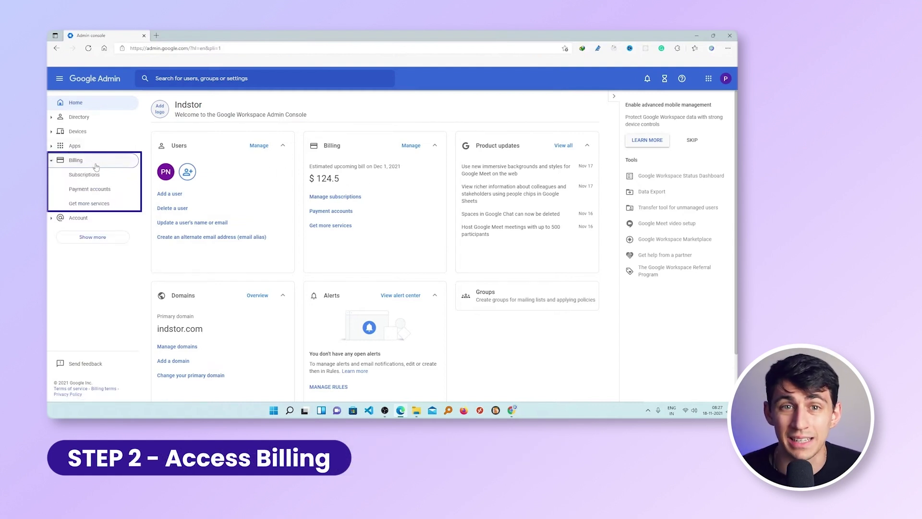
Go to Billing subscriptions and view the Google Workspace Business Starter subscription details
{"action": "left_click", "coordinate": [94, 176]}
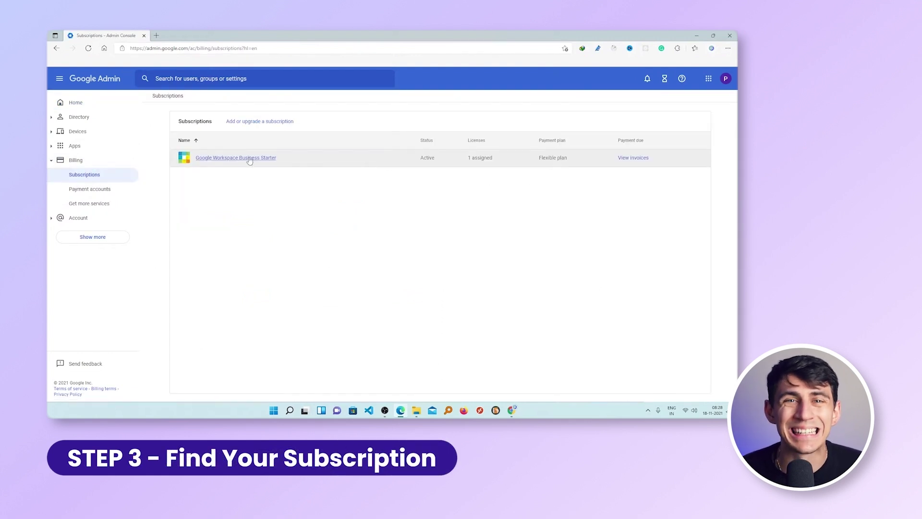
{"action": "left_click", "coordinate": [249, 157]}
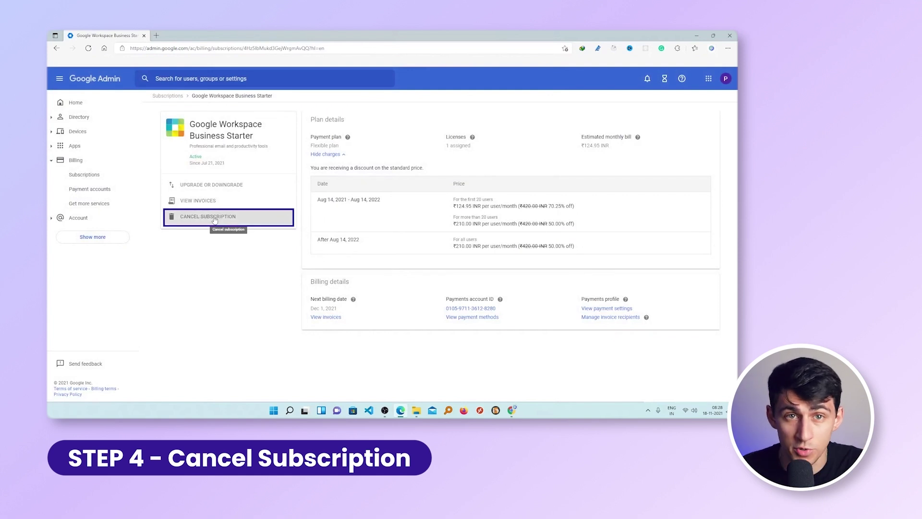
Start the cancellation with a reason and acknowledgement, then confirm Cancel My Subscription for indstor.com
{"action": "left_click", "coordinate": [214, 220]}
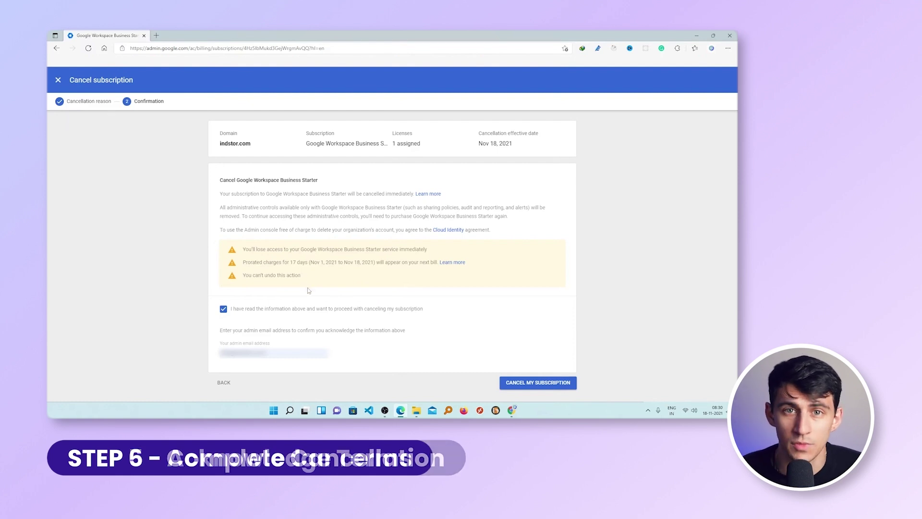
{"action": "left_click", "coordinate": [530, 382]}
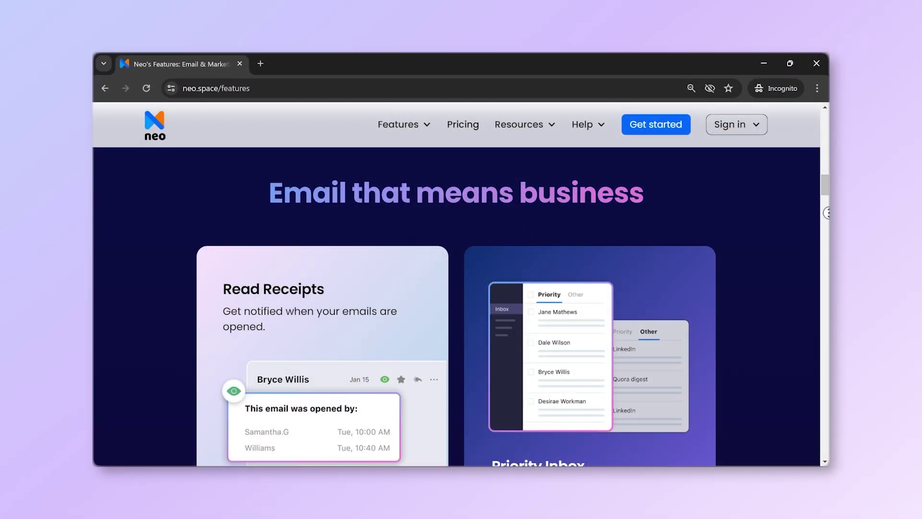
{"action": "scroll", "coordinate": [462, 284], "scroll_direction": "down", "scroll_amount": 1}
{"action": "scroll", "coordinate": [462, 285], "scroll_direction": "down", "scroll_amount": 1}
{"action": "scroll", "coordinate": [461, 284], "scroll_direction": "down", "scroll_amount": 1}
{"action": "scroll", "coordinate": [461, 285], "scroll_direction": "down", "scroll_amount": 1}
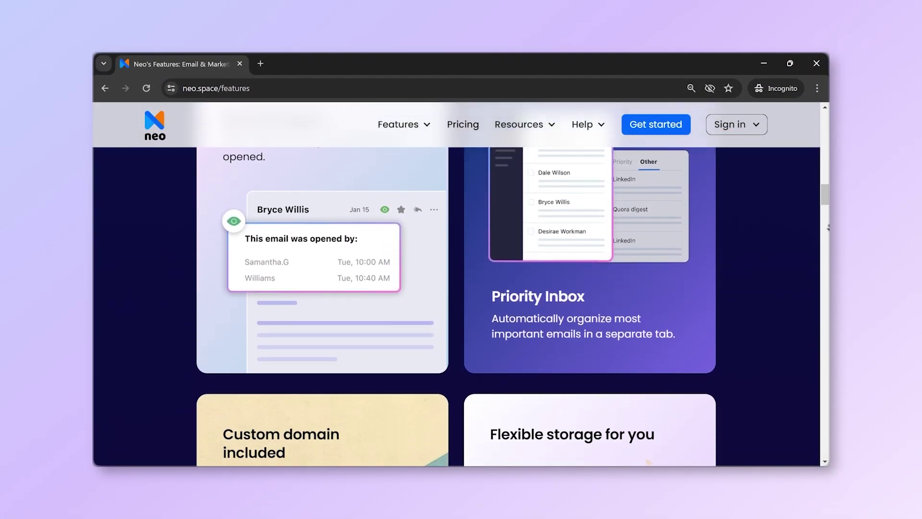
{"action": "scroll", "coordinate": [461, 284], "scroll_direction": "down", "scroll_amount": 1}
{"action": "scroll", "coordinate": [460, 285], "scroll_direction": "down", "scroll_amount": 1}
{"action": "scroll", "coordinate": [461, 285], "scroll_direction": "down", "scroll_amount": 1}
{"action": "scroll", "coordinate": [461, 285], "scroll_direction": "down", "scroll_amount": 1}
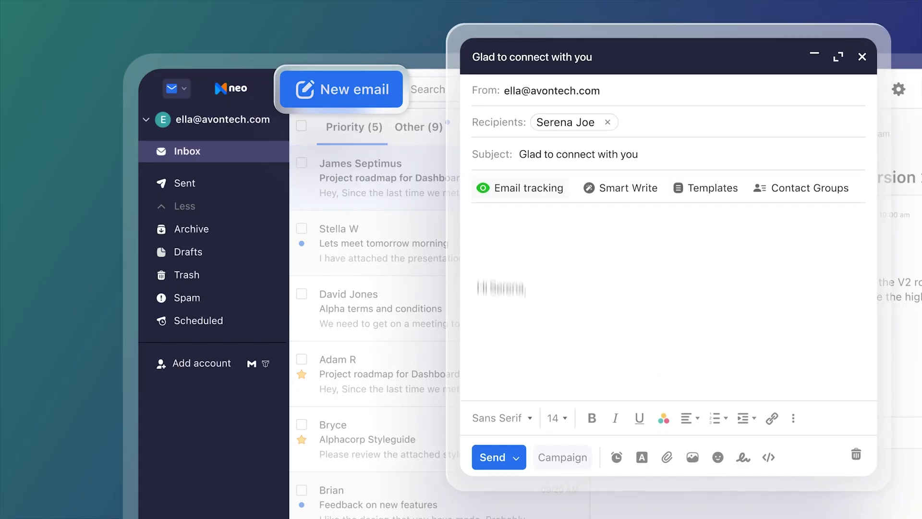
{"action": "scroll", "coordinate": [461, 288], "scroll_direction": "down", "scroll_amount": 1}
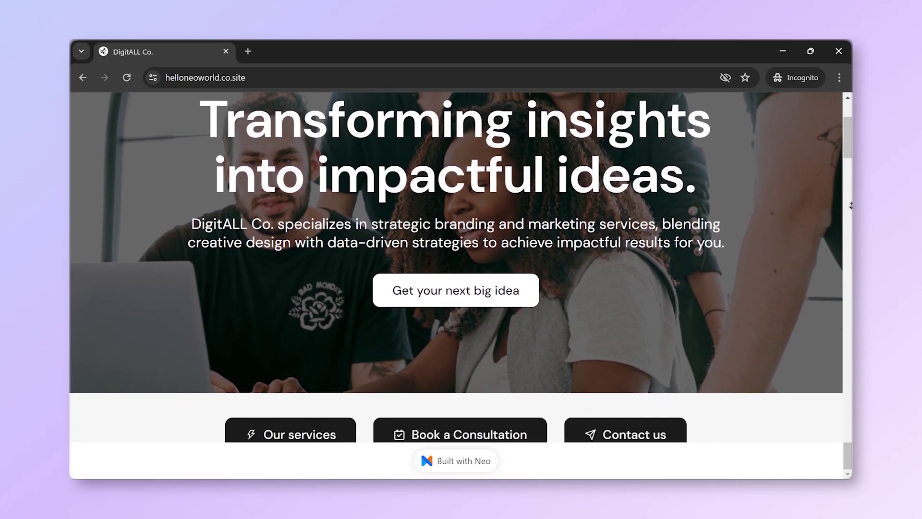
{"action": "scroll", "coordinate": [462, 289], "scroll_direction": "down", "scroll_amount": 2}
{"action": "scroll", "coordinate": [461, 289], "scroll_direction": "down", "scroll_amount": 2}
{"action": "scroll", "coordinate": [462, 288], "scroll_direction": "down", "scroll_amount": 2}
{"action": "scroll", "coordinate": [461, 288], "scroll_direction": "down", "scroll_amount": 1}
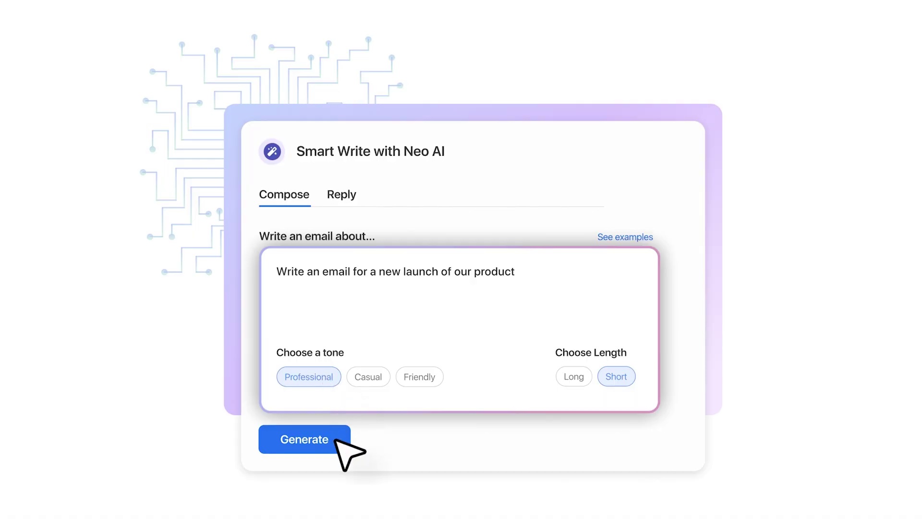
Have Smart Write with Neo AI generate a new product announcement email
{"action": "left_click", "coordinate": [336, 441]}
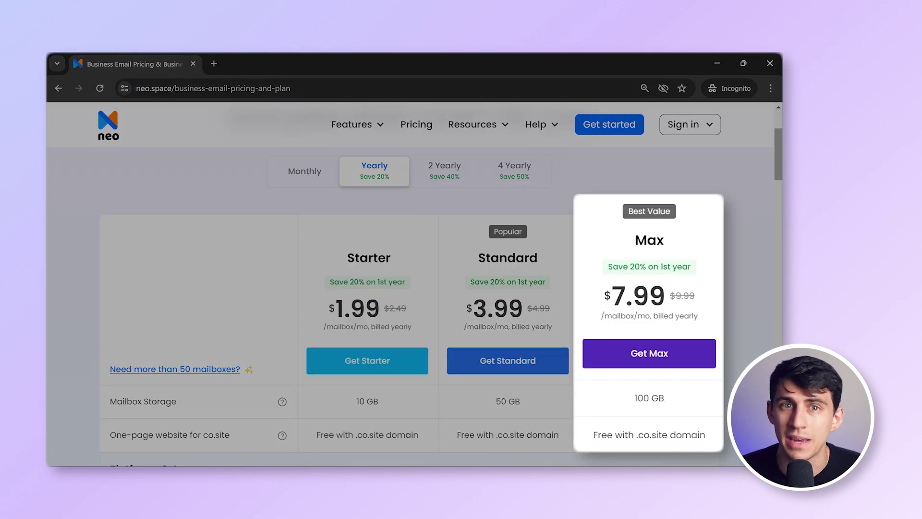
{"action": "scroll", "coordinate": [780, 239], "scroll_direction": "down", "scroll_amount": 1}
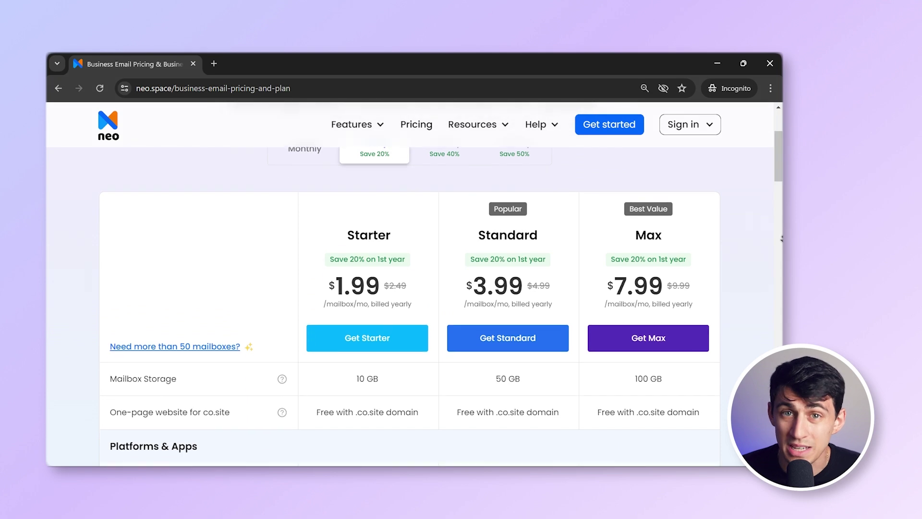
{"action": "scroll", "coordinate": [781, 239], "scroll_direction": "down", "scroll_amount": 1}
{"action": "scroll", "coordinate": [781, 240], "scroll_direction": "down", "scroll_amount": 1}
{"action": "scroll", "coordinate": [781, 240], "scroll_direction": "down", "scroll_amount": 1}
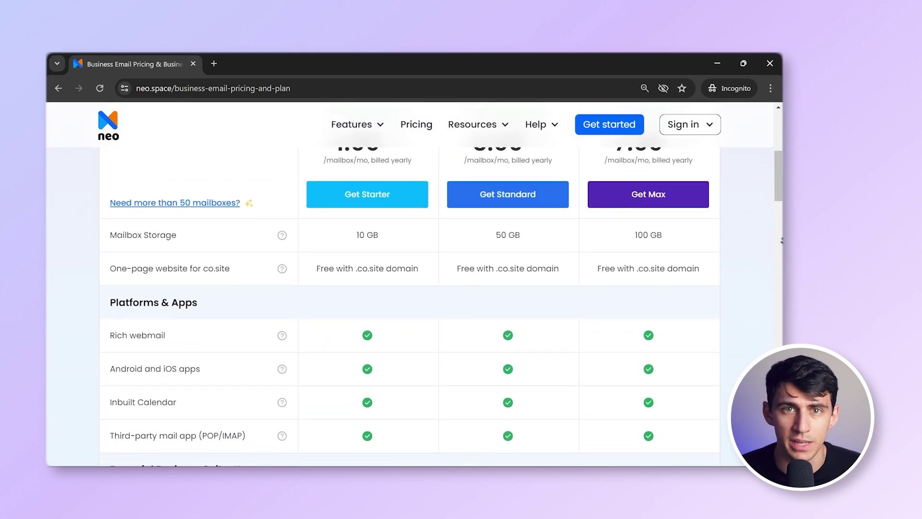